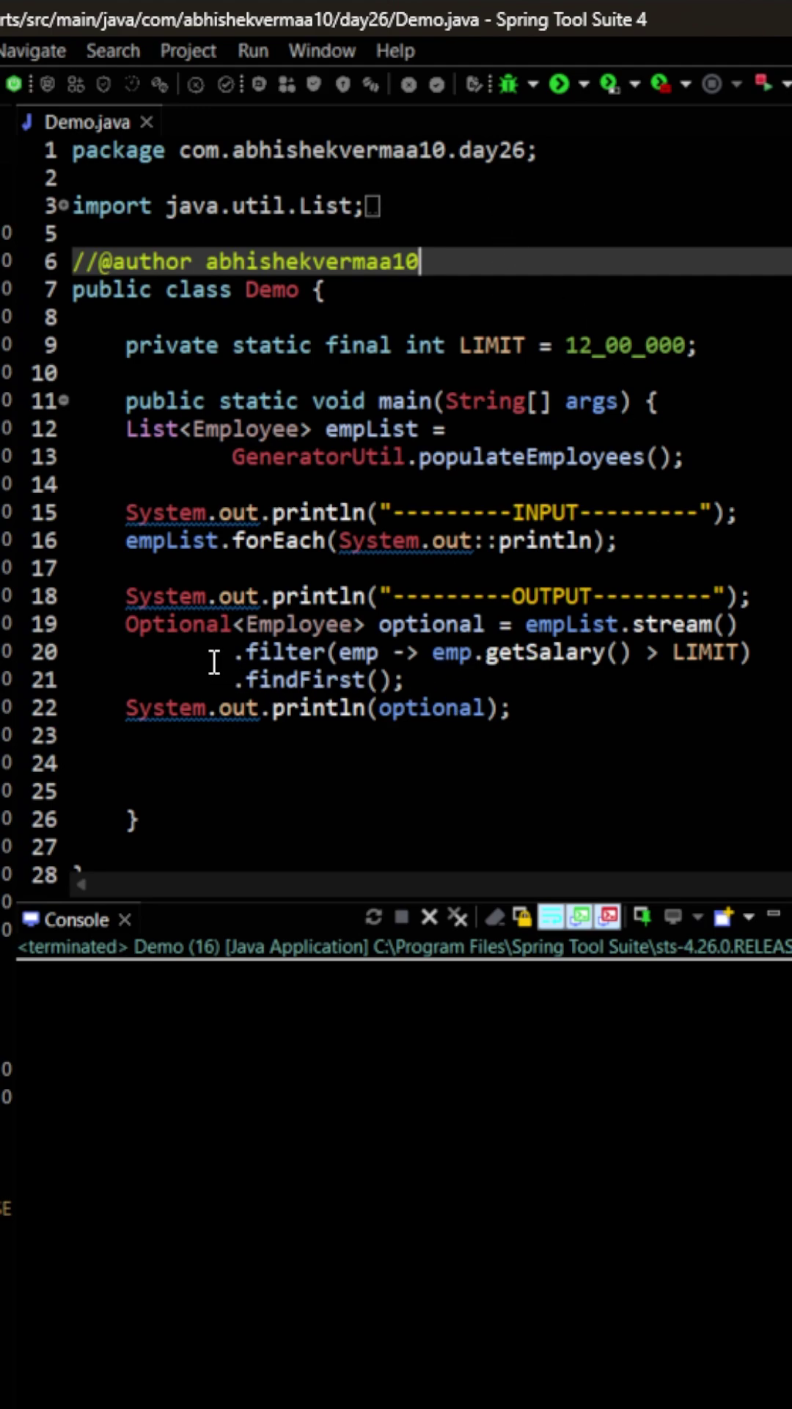
- Run Demo.java to list six employees and the first high earner wrapped in Optional
{"action": "left_click", "coordinate": [559, 85]}
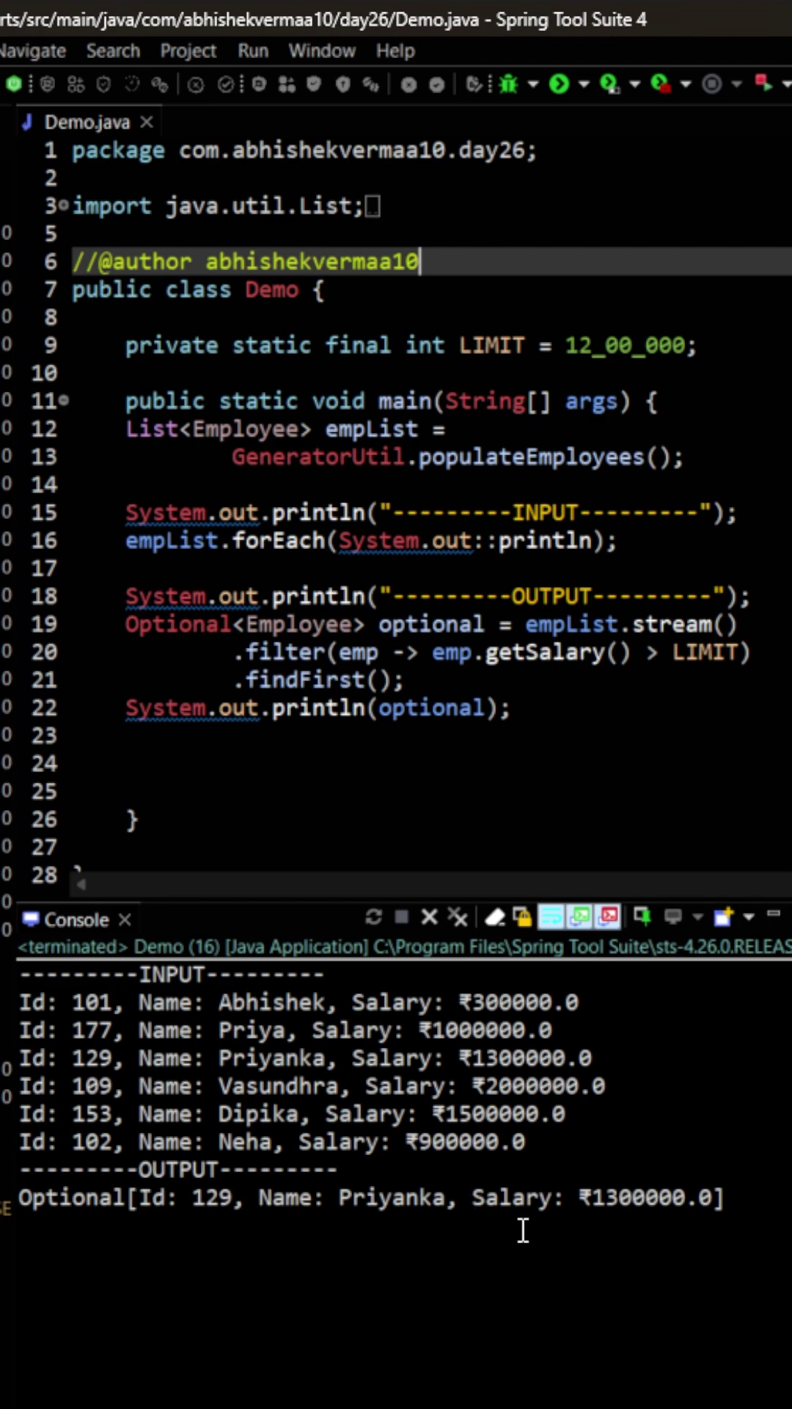
- Add 'Employee emp = optional.get();' and a println of emp on line 24, then rerun
{"action": "left_click", "coordinate": [214, 767]}
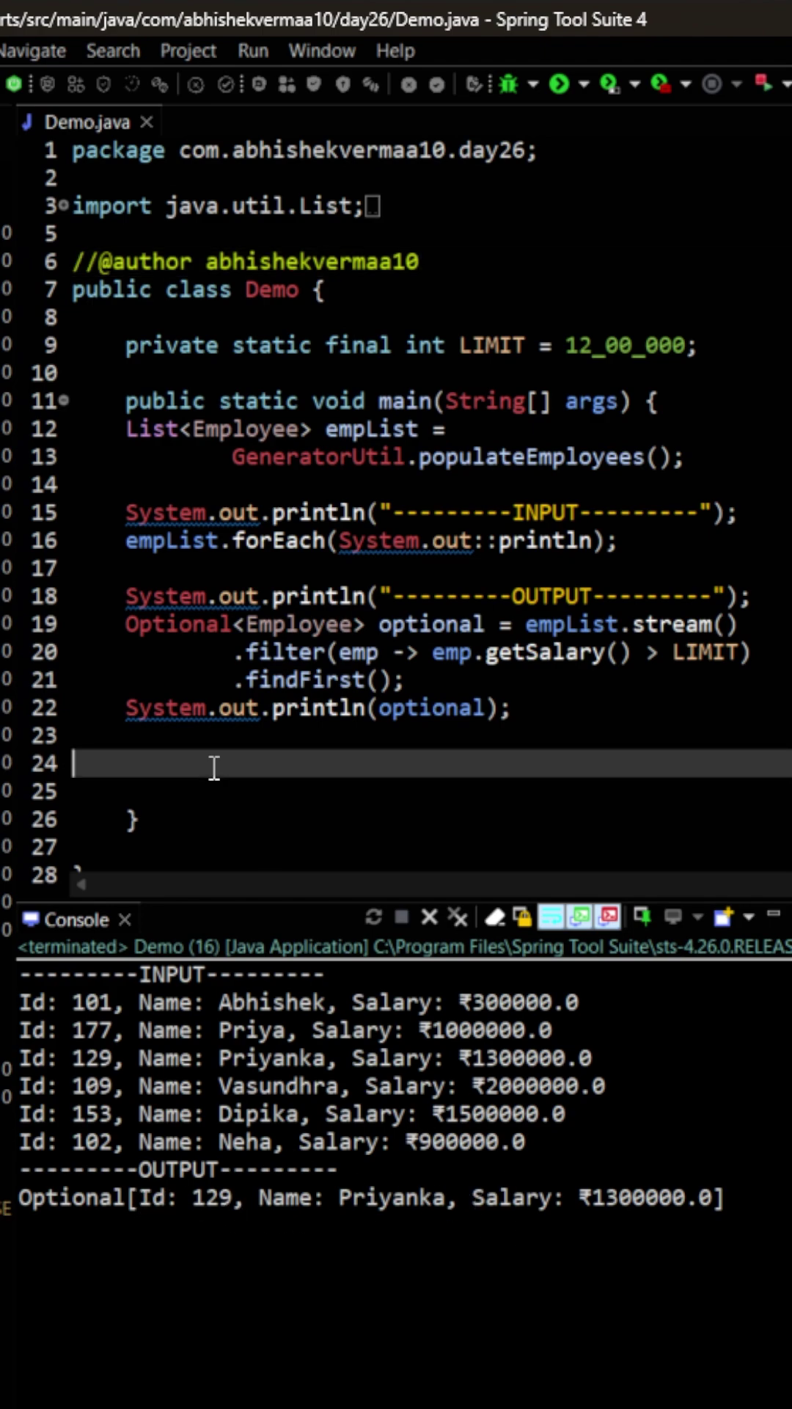
{"action": "type", "text": "Employee emp = null; \t\tSystem.out.println(emp);"}
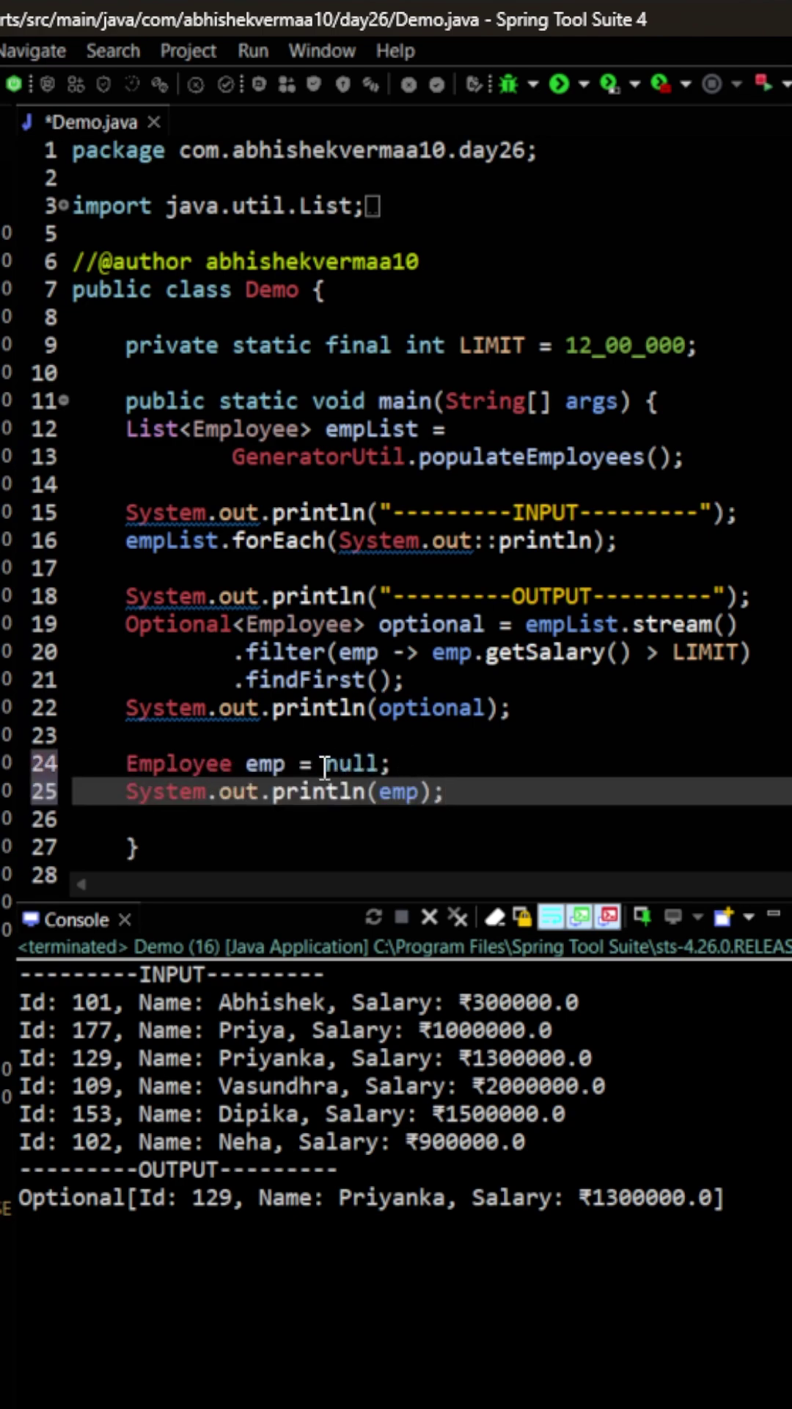
{"action": "left_click_drag", "start_coordinate": [328, 764], "coordinate": [397, 764]}
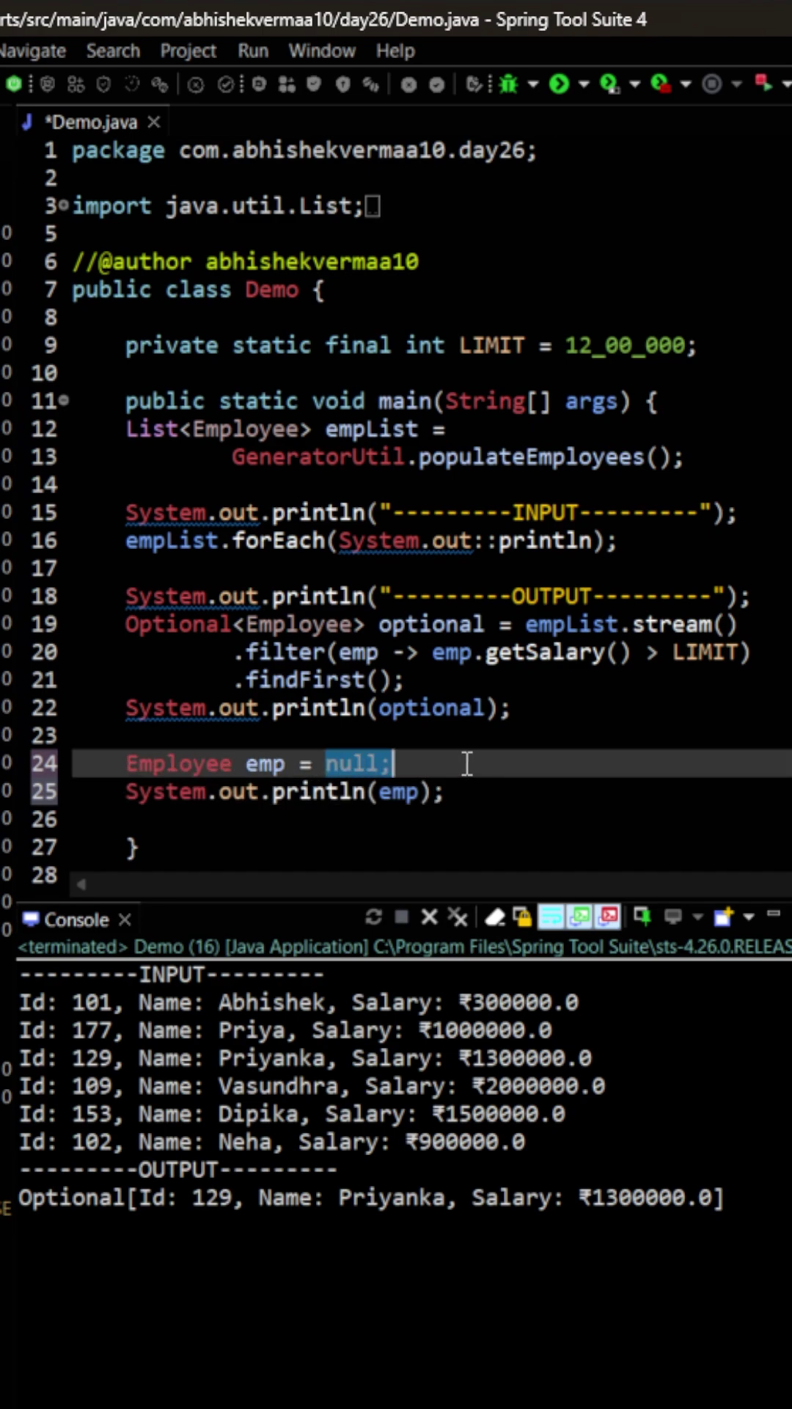
{"action": "type", "text": "op"}
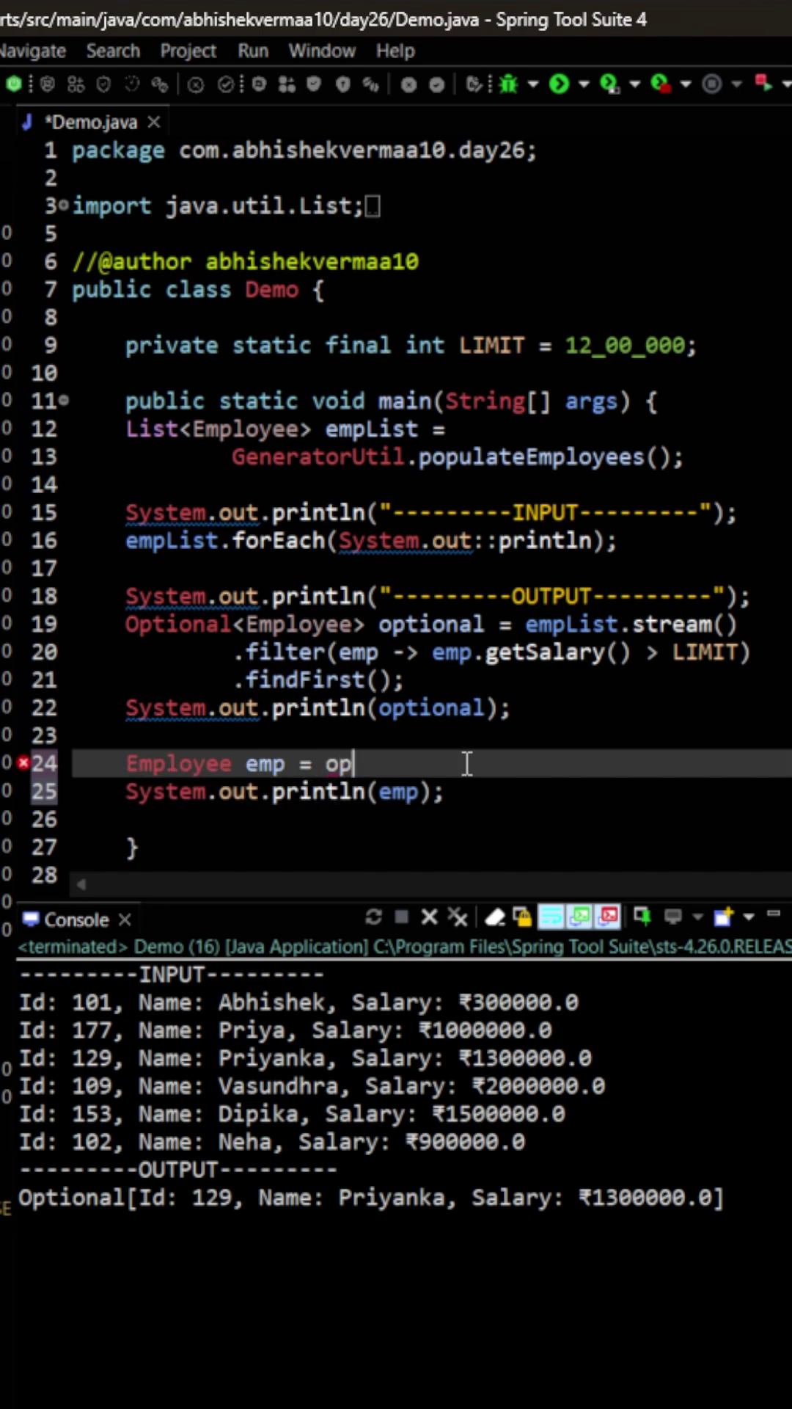
{"action": "type", "text": "tional."}
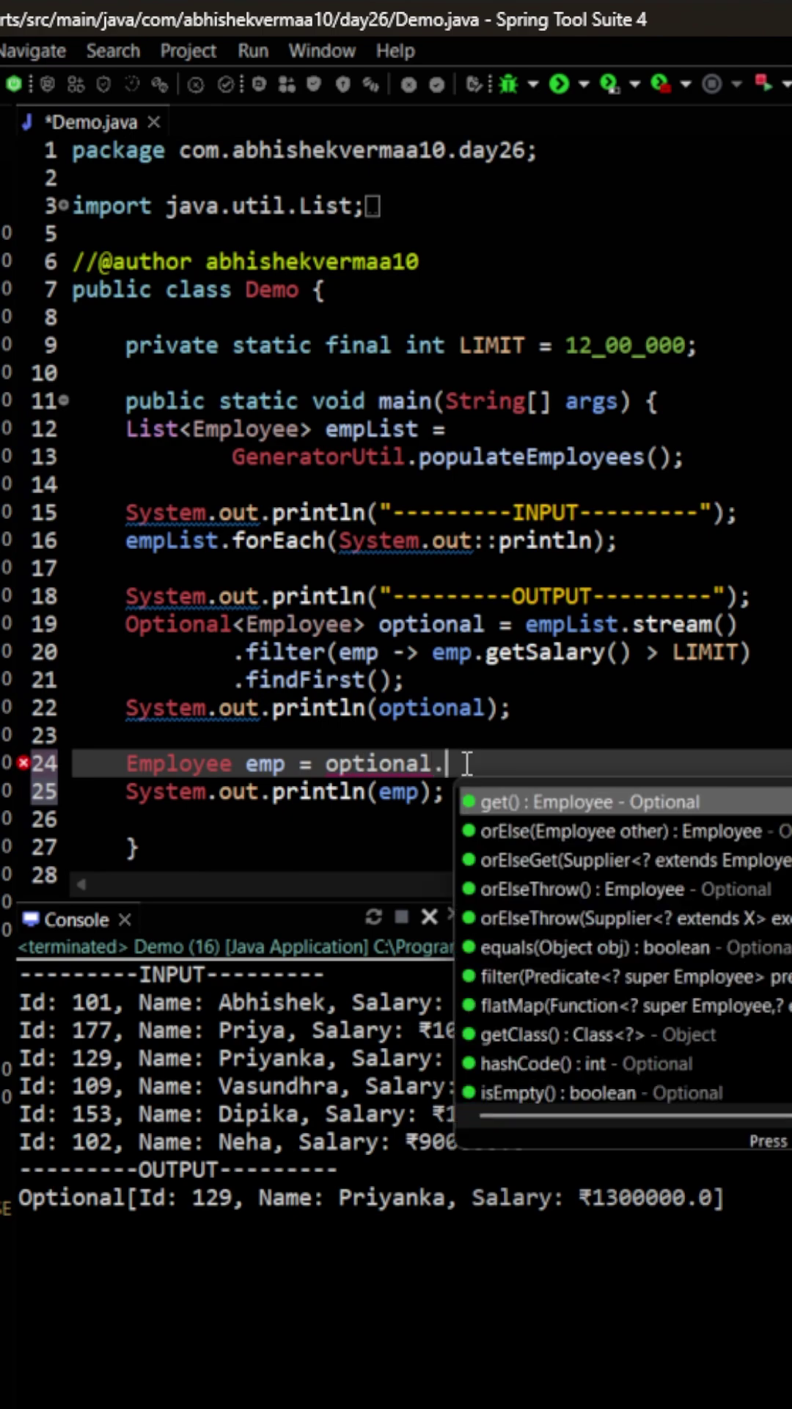
{"action": "type", "text": "get"}
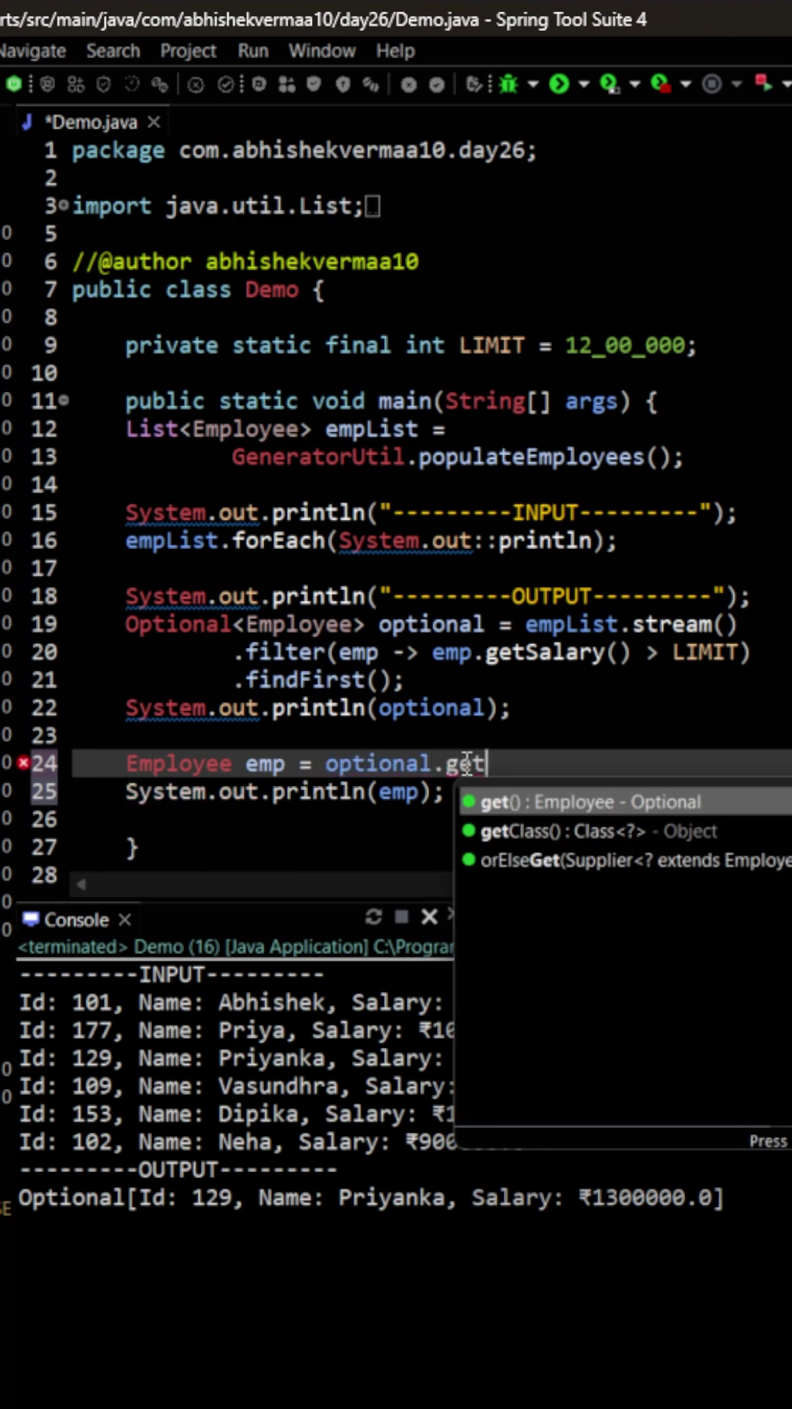
{"action": "type", "text": "();"}
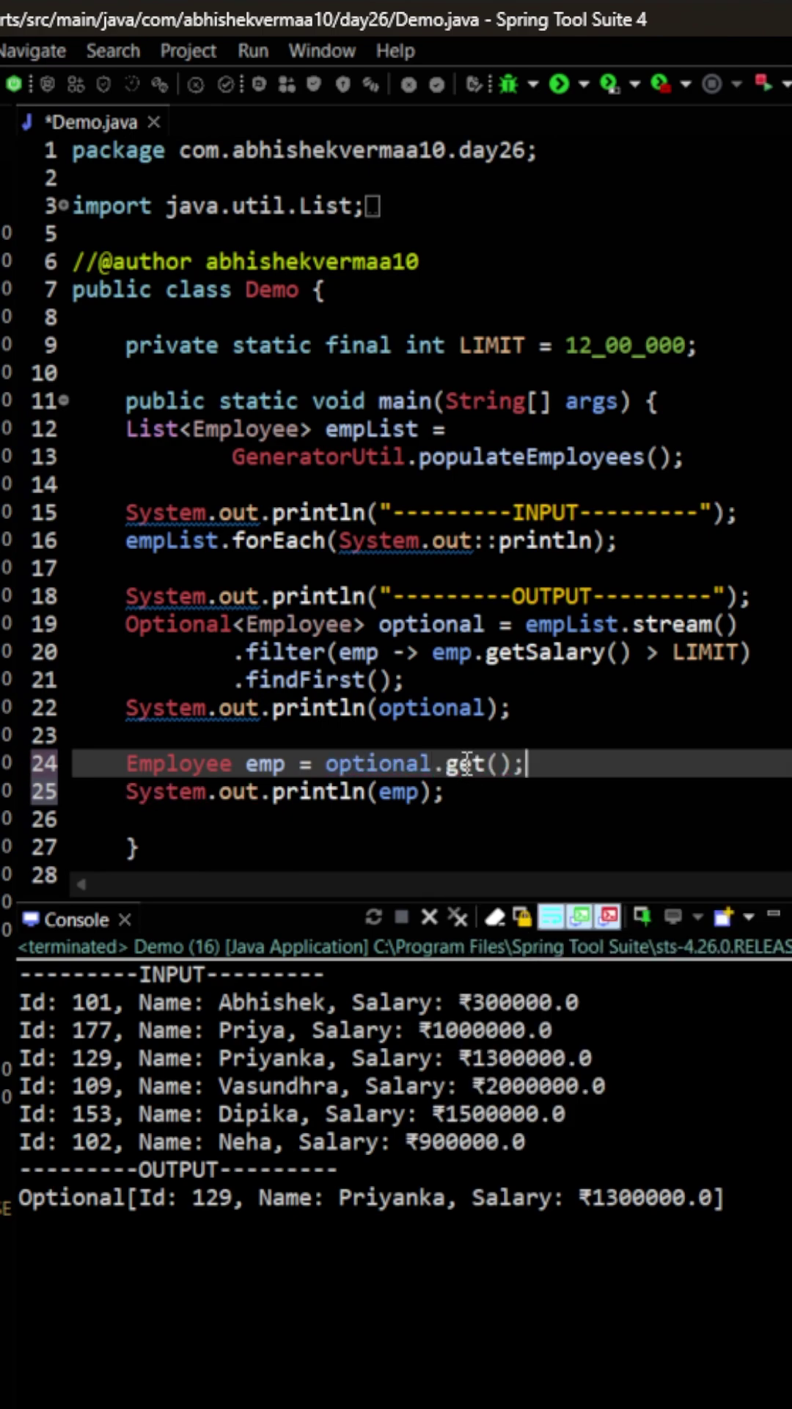
{"action": "left_click", "coordinate": [559, 84]}
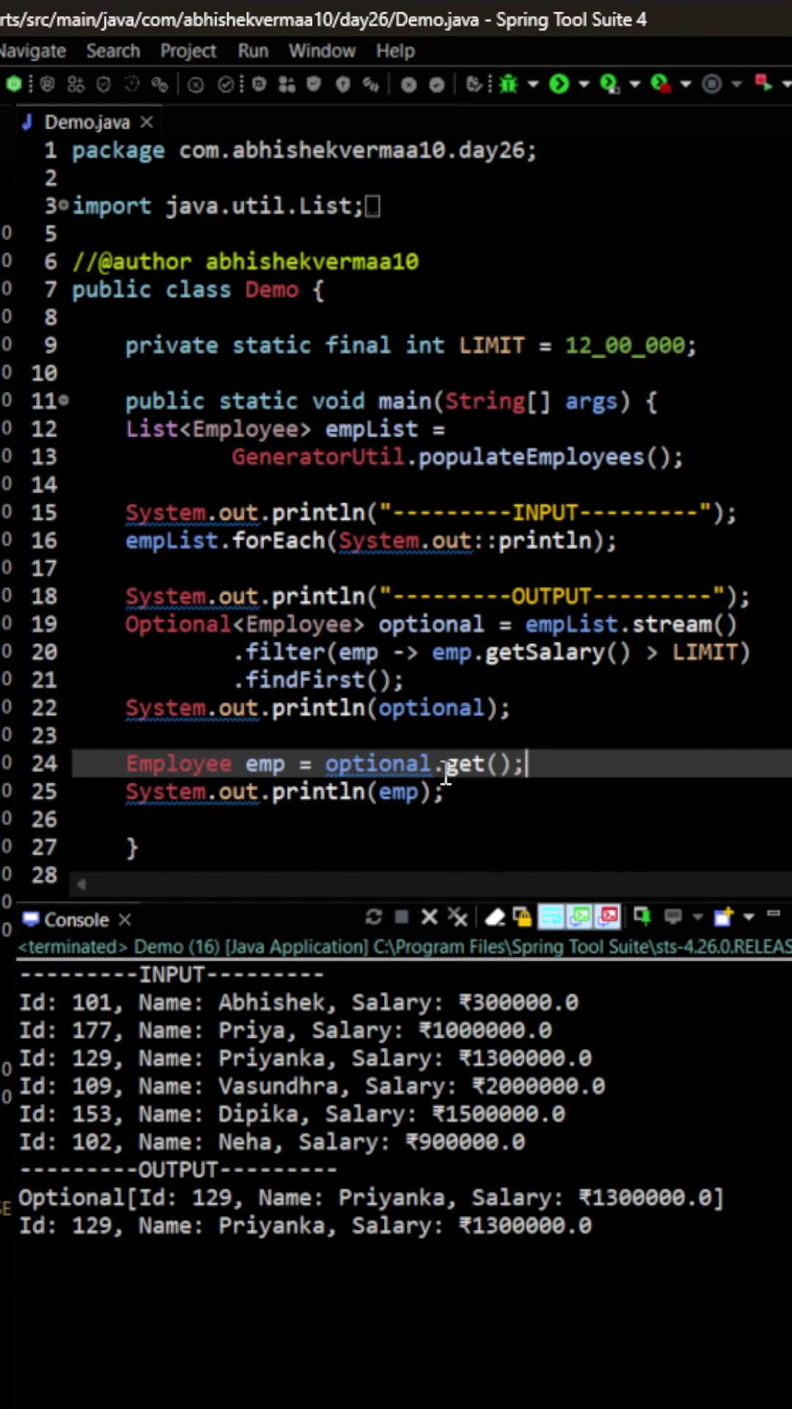
- Append .get() after findFirst() at the end of the stream chain on line 21
{"action": "mouse_move", "coordinate": [464, 764]}
{"action": "left_click", "coordinate": [398, 678]}
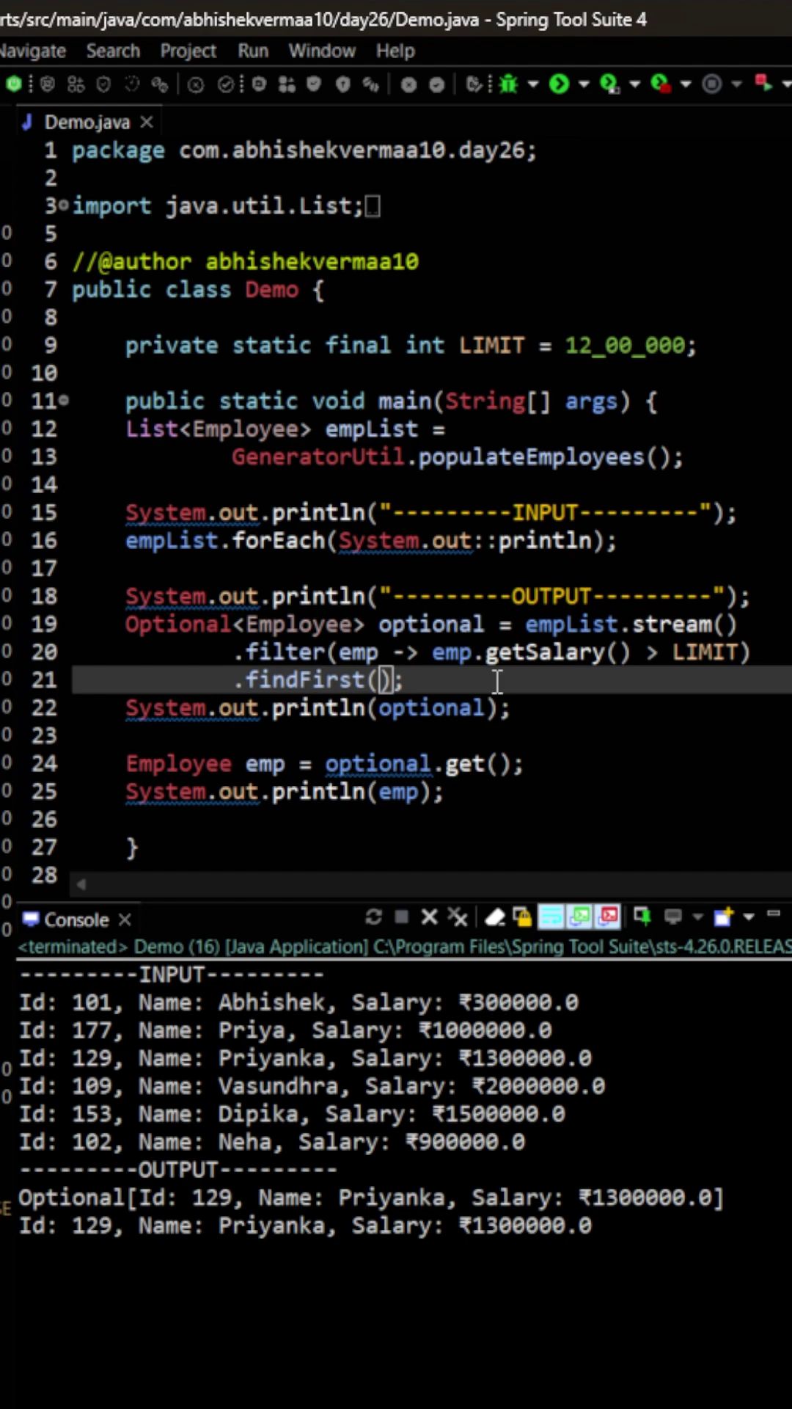
{"action": "key", "text": "Return"}
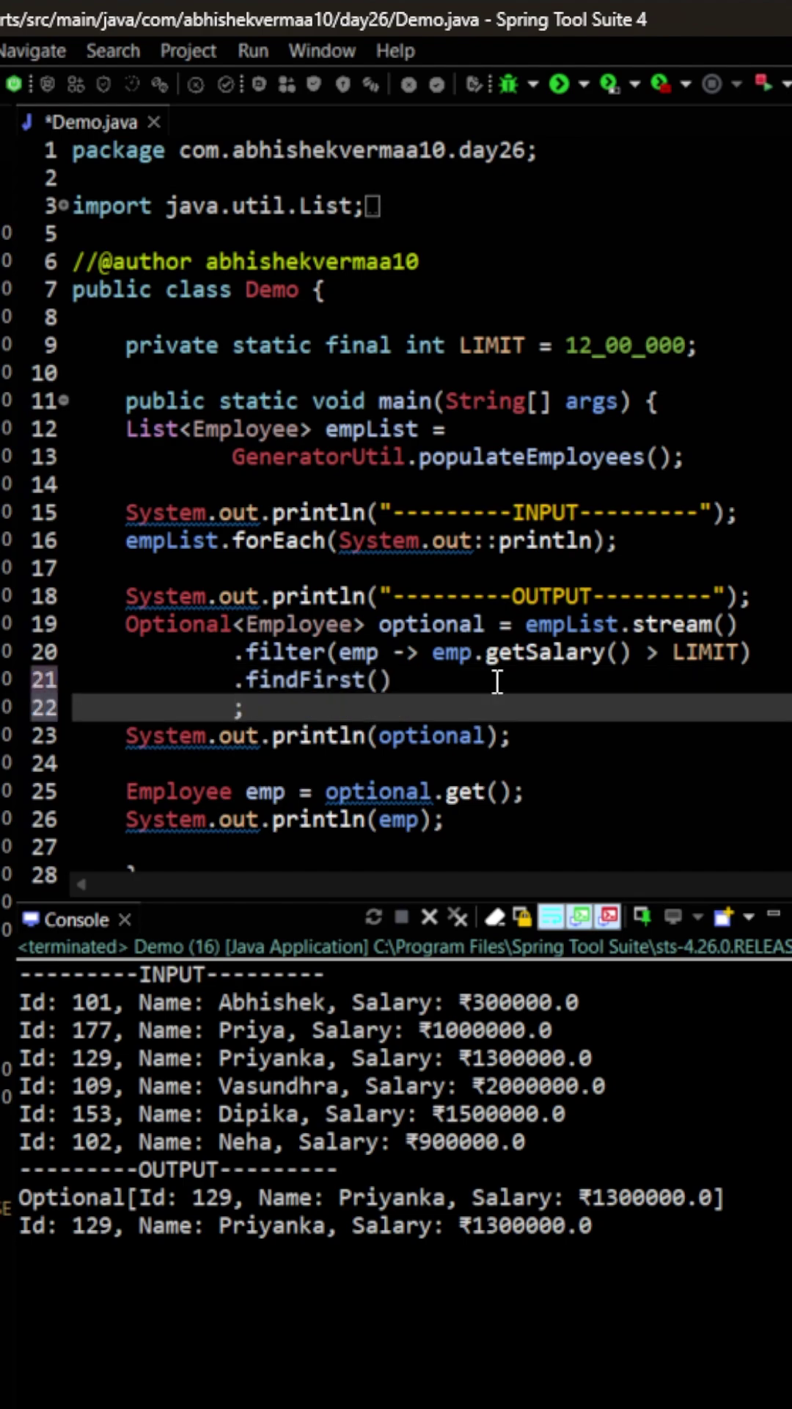
{"action": "type", "text": ".get("}
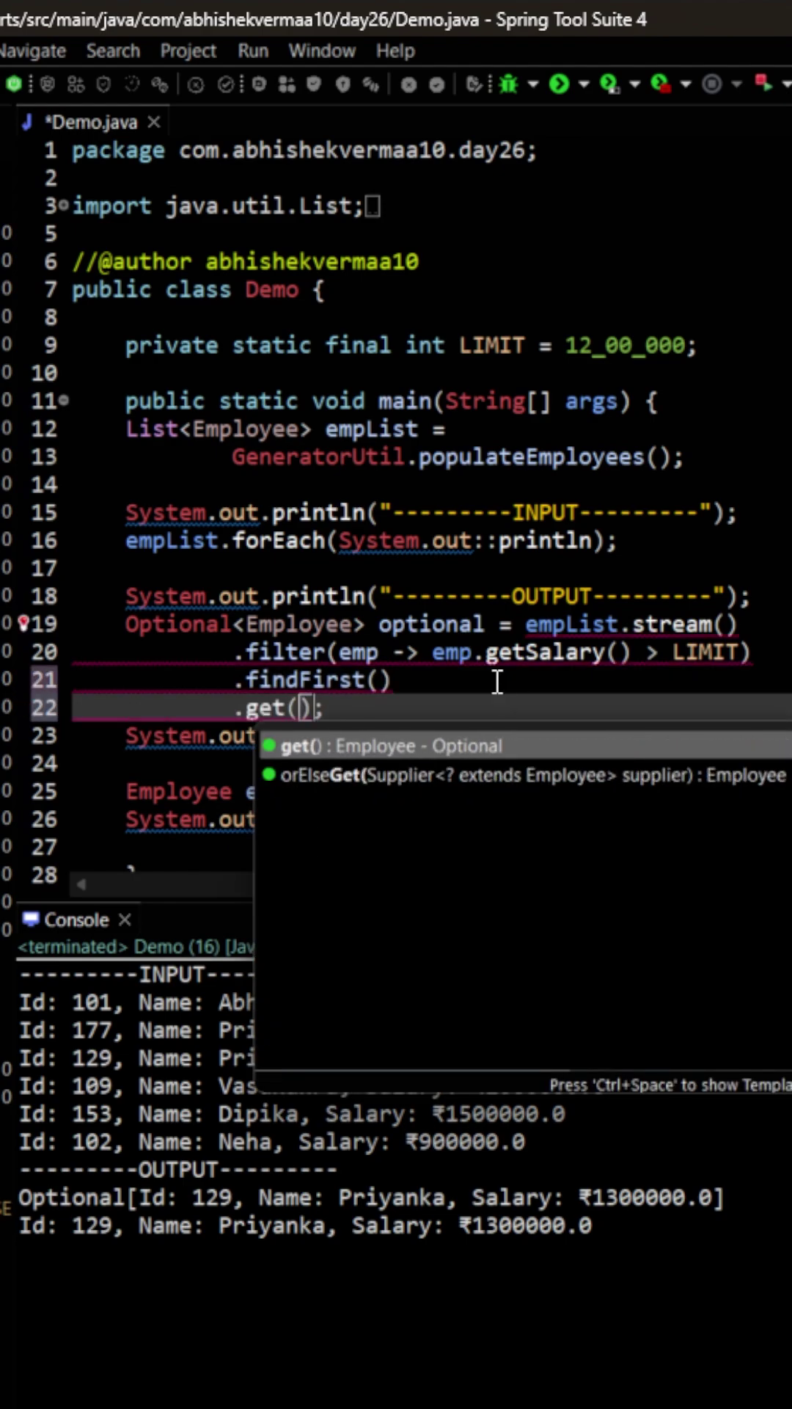
{"action": "left_click", "coordinate": [429, 700]}
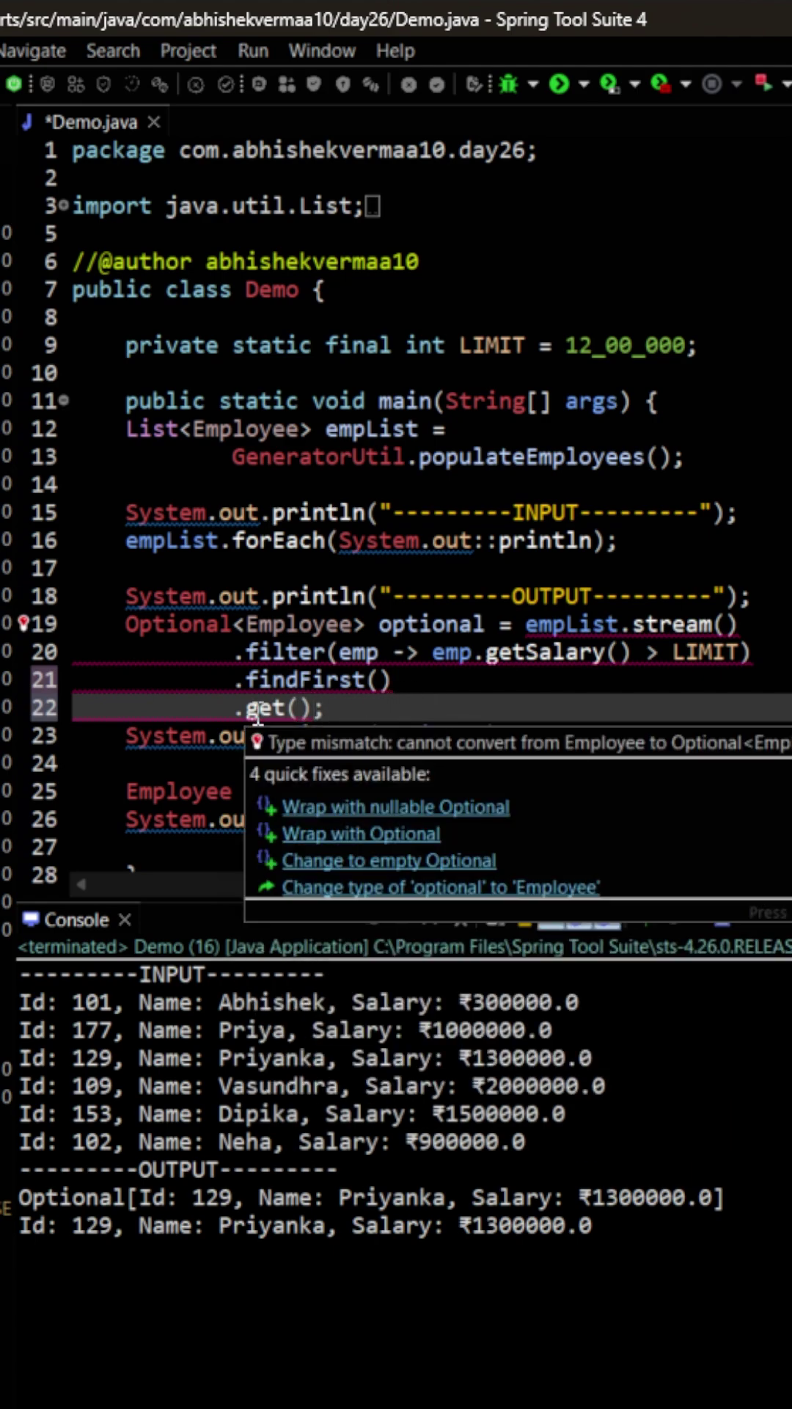
- Change 'Optional<Employee> optional' to 'Employee emp1' and print emp1 on line 23
{"action": "left_click_drag", "start_coordinate": [357, 625], "coordinate": [119, 625]}
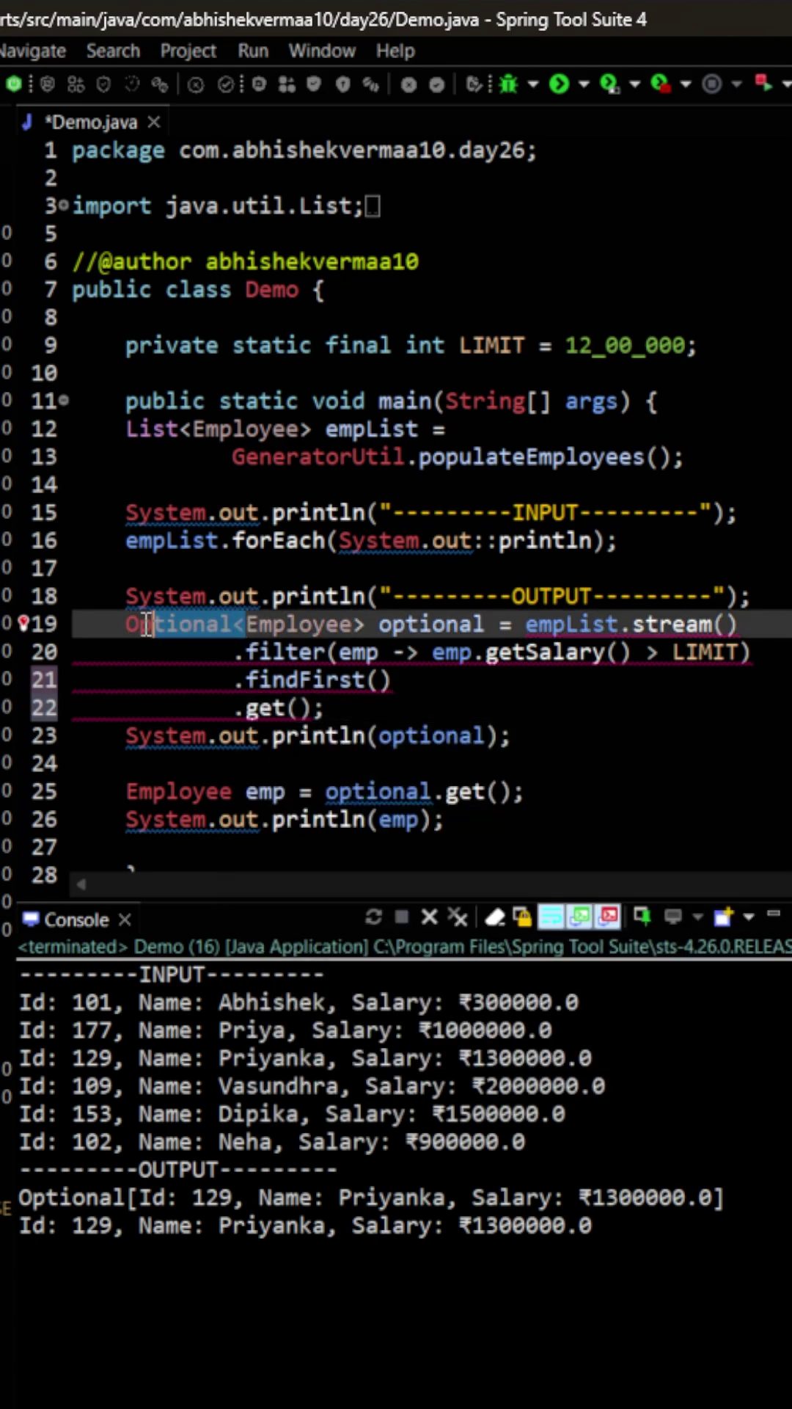
{"action": "key", "text": "BackSpace"}
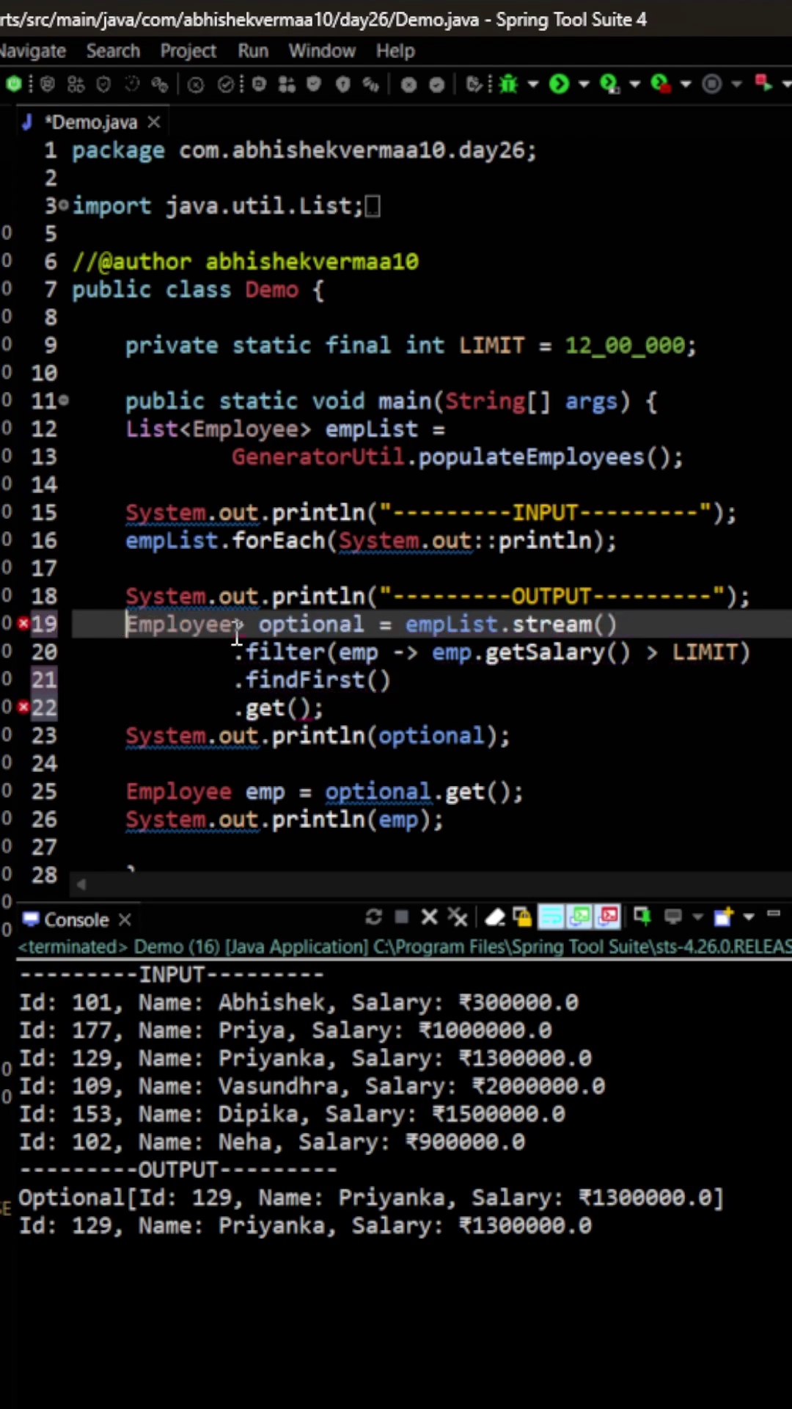
{"action": "key", "text": "BackSpace"}
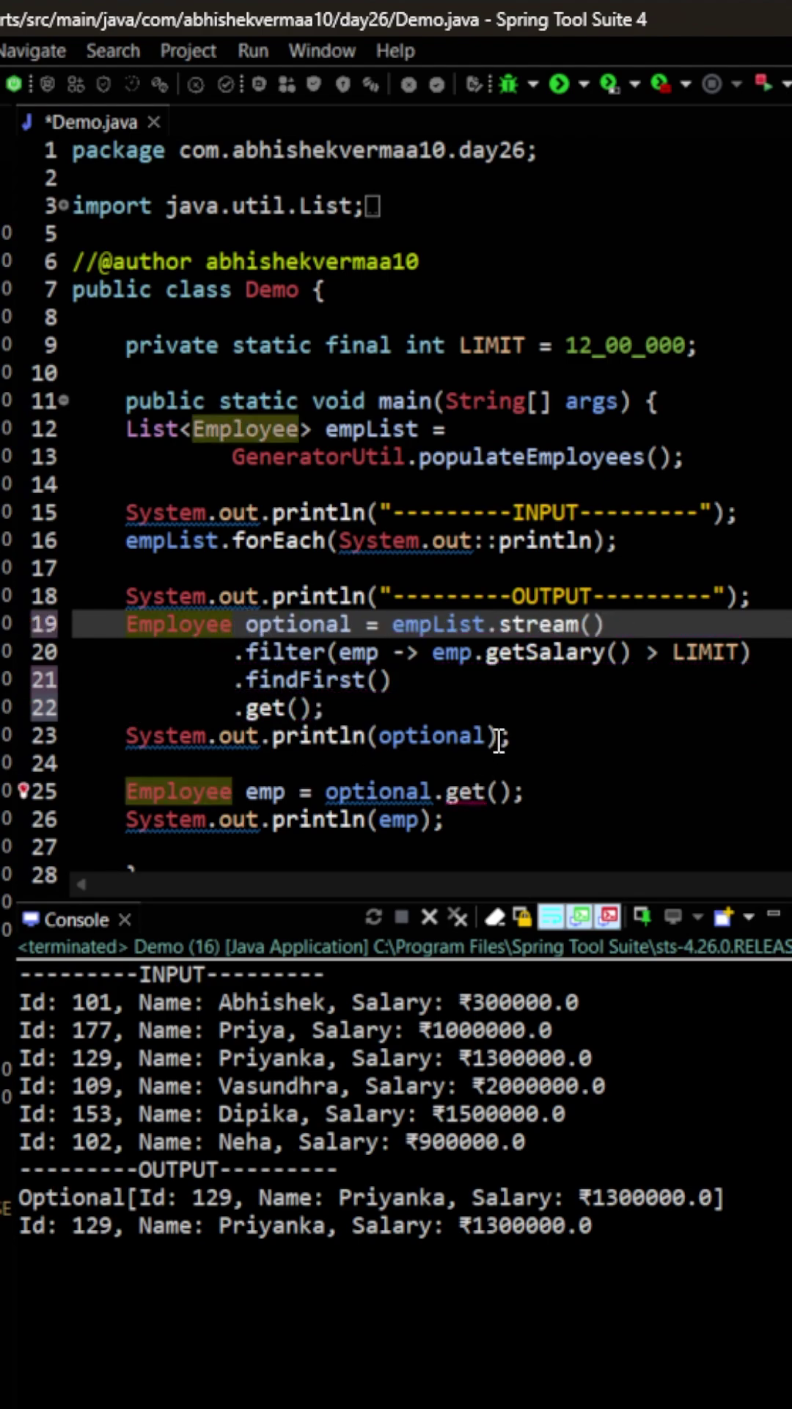
{"action": "left_click_drag", "start_coordinate": [350, 624], "coordinate": [247, 624]}
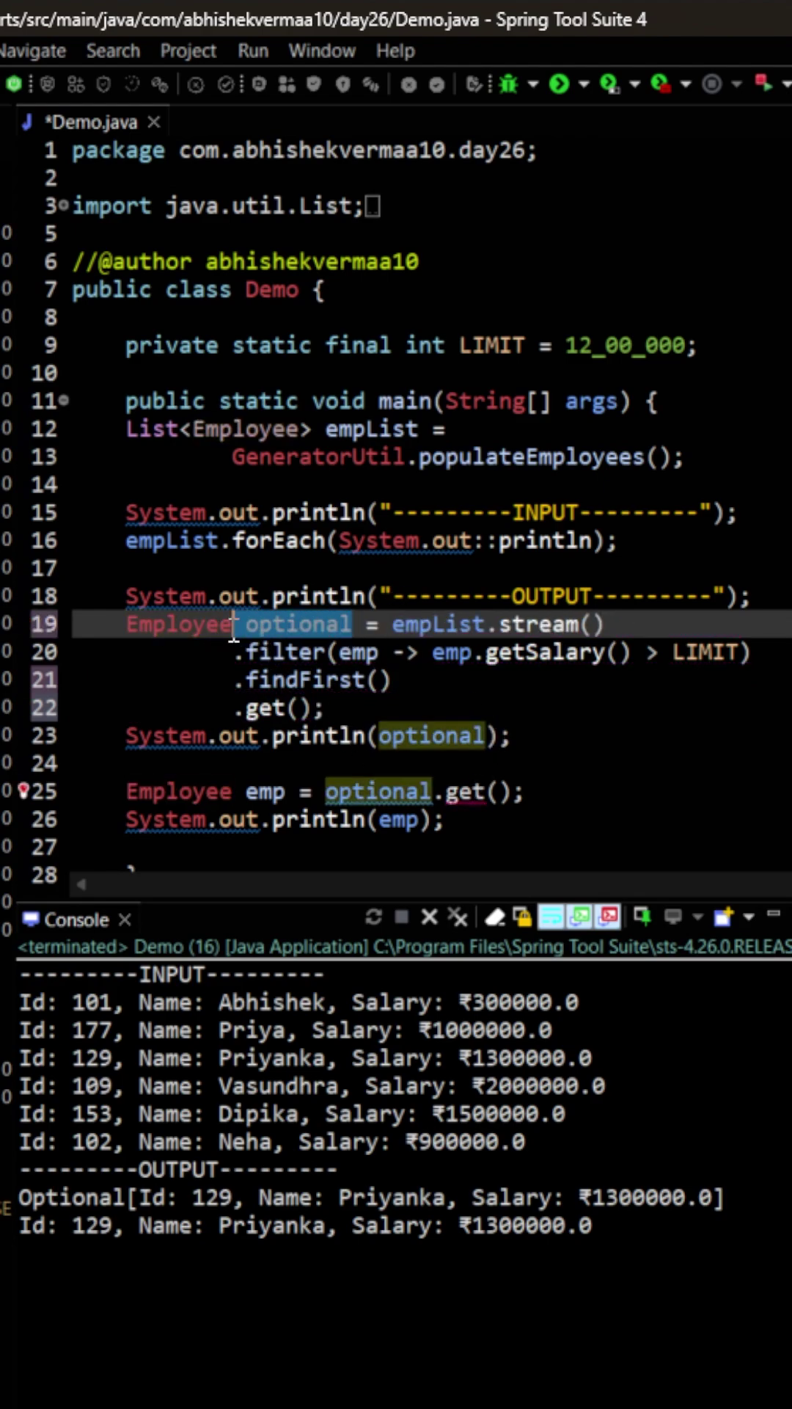
{"action": "type", "text": "emp"}
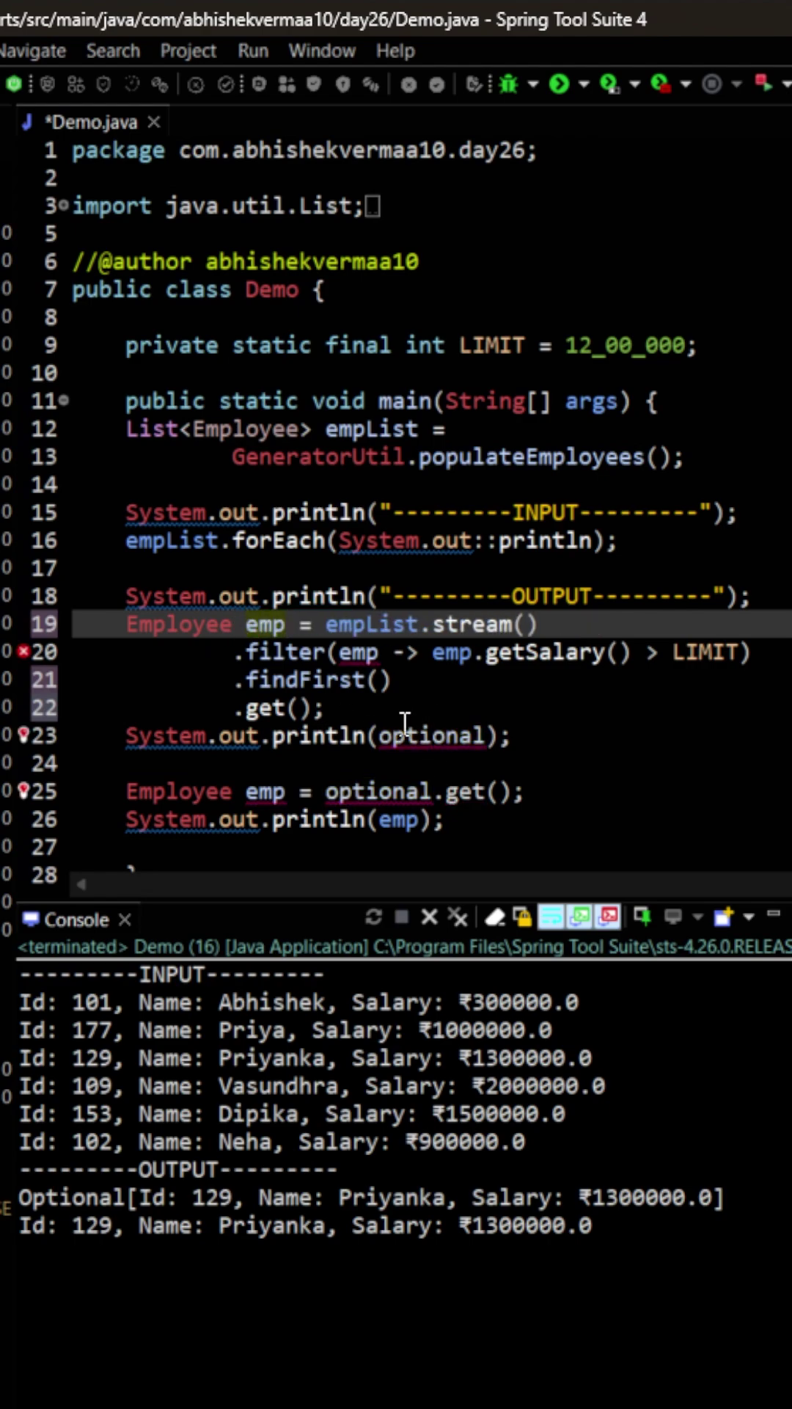
{"action": "type", "text": "1"}
{"action": "left_click_drag", "start_coordinate": [485, 735], "coordinate": [374, 737]}
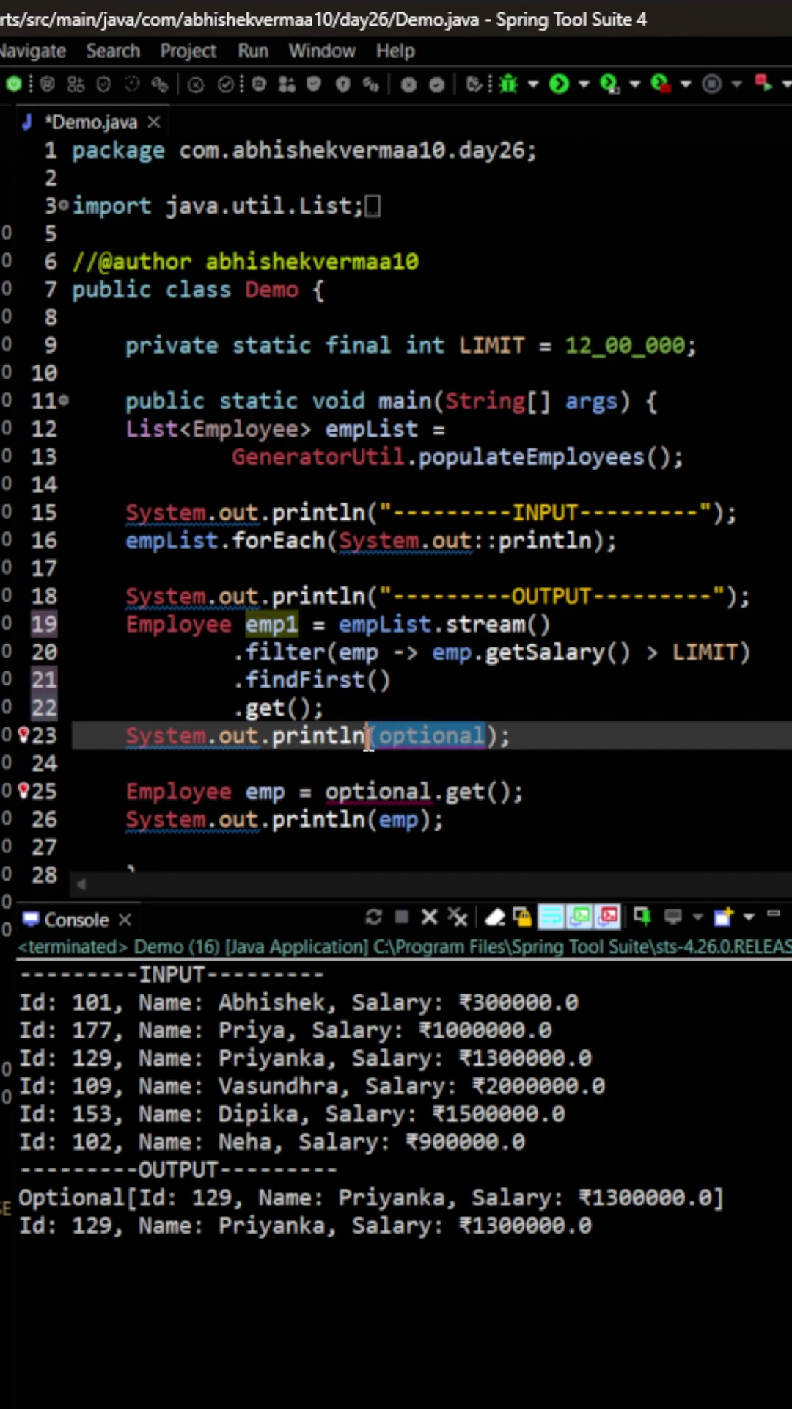
{"action": "type", "text": "emp1"}
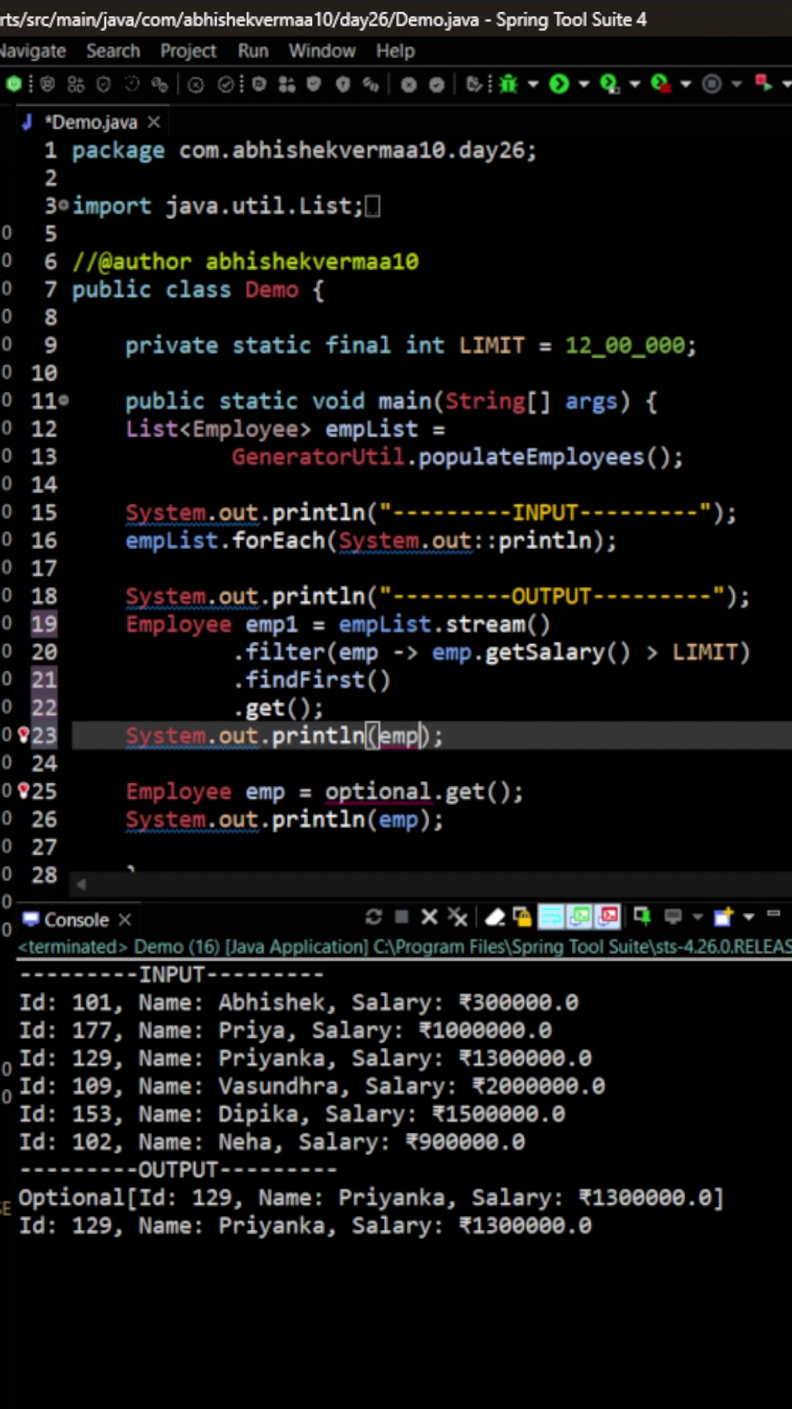
- Delete old optional.get() lines 24–26 and rerun, printing Priyanka as a plain employee
{"action": "left_click_drag", "start_coordinate": [472, 823], "coordinate": [42, 765]}
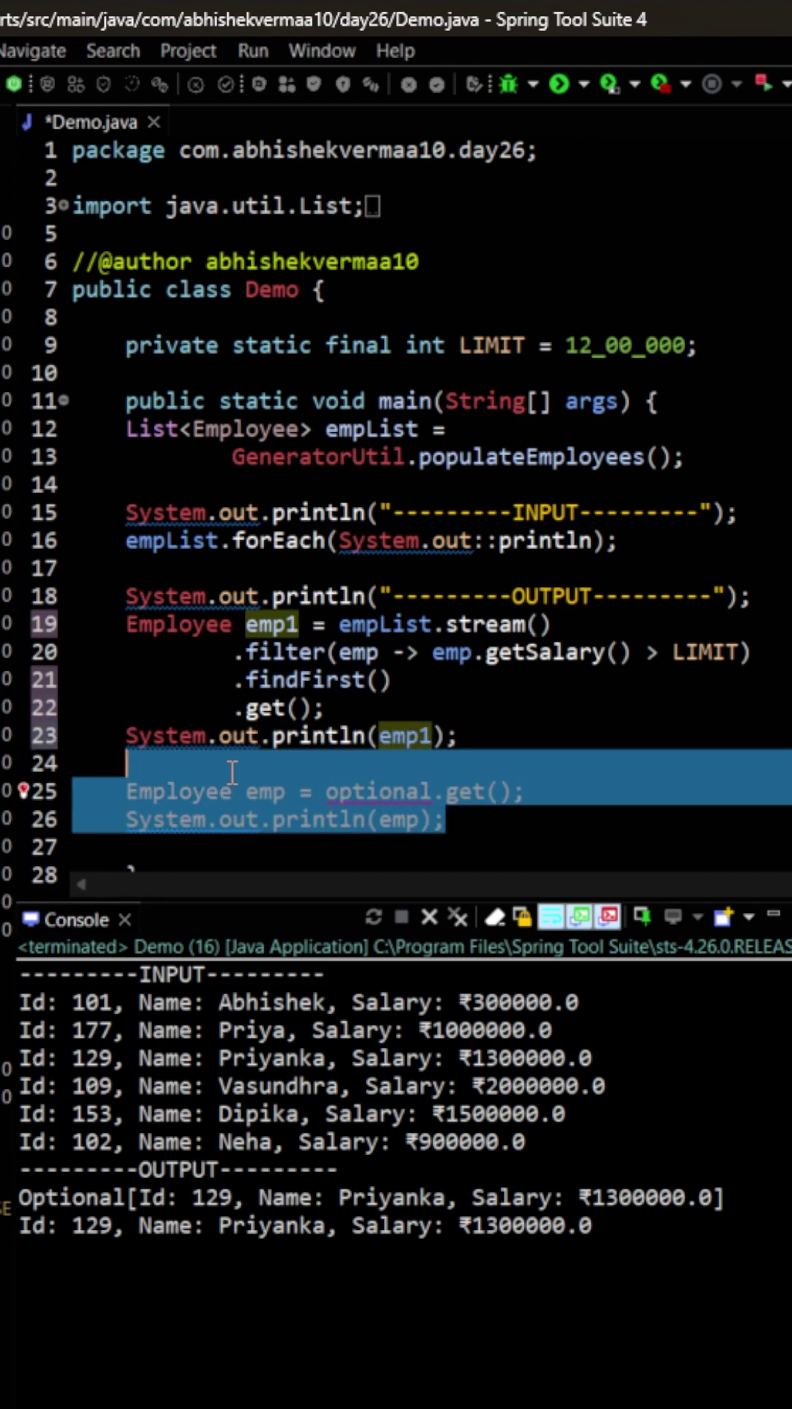
{"action": "key", "text": "Delete"}
{"action": "key", "text": "BackSpace"}
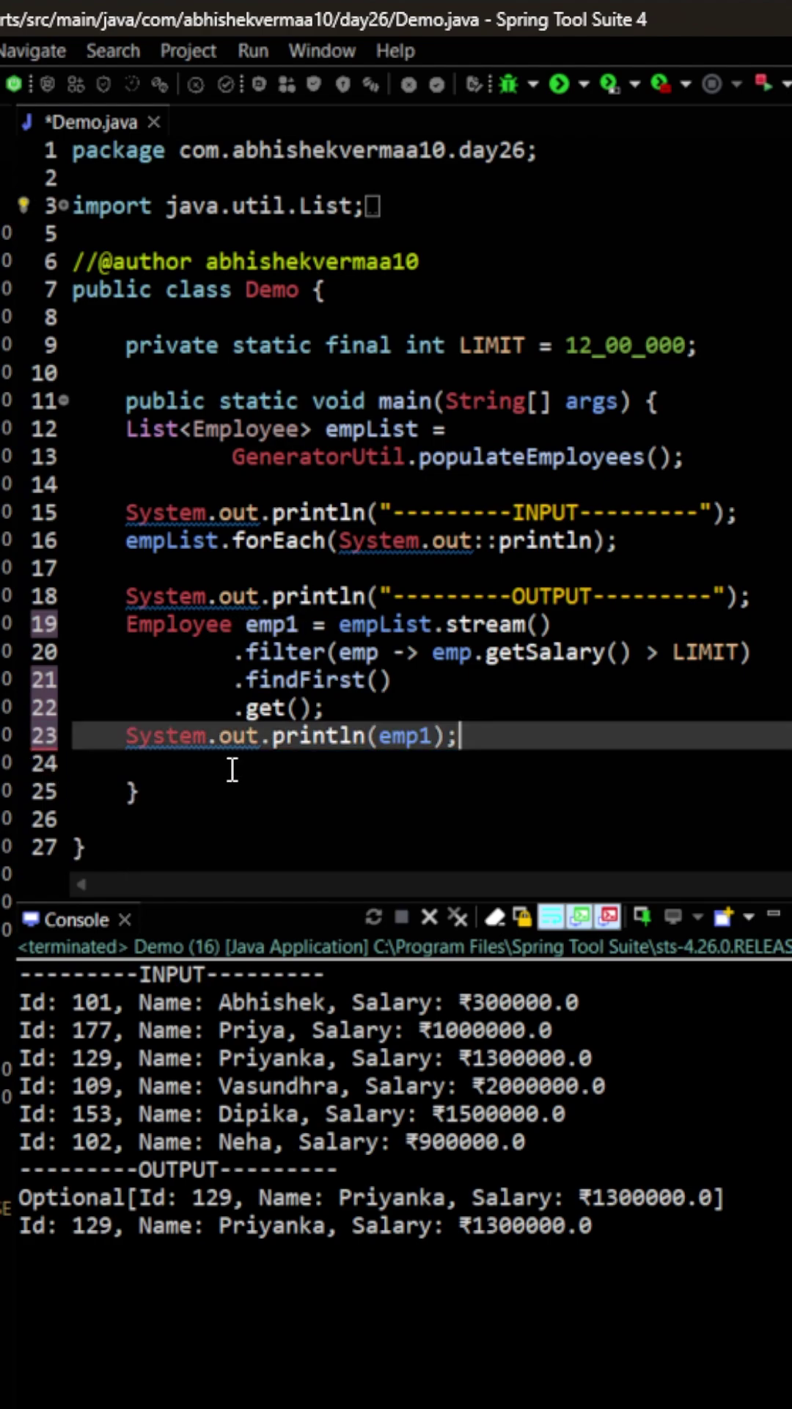
{"action": "left_click", "coordinate": [559, 84]}
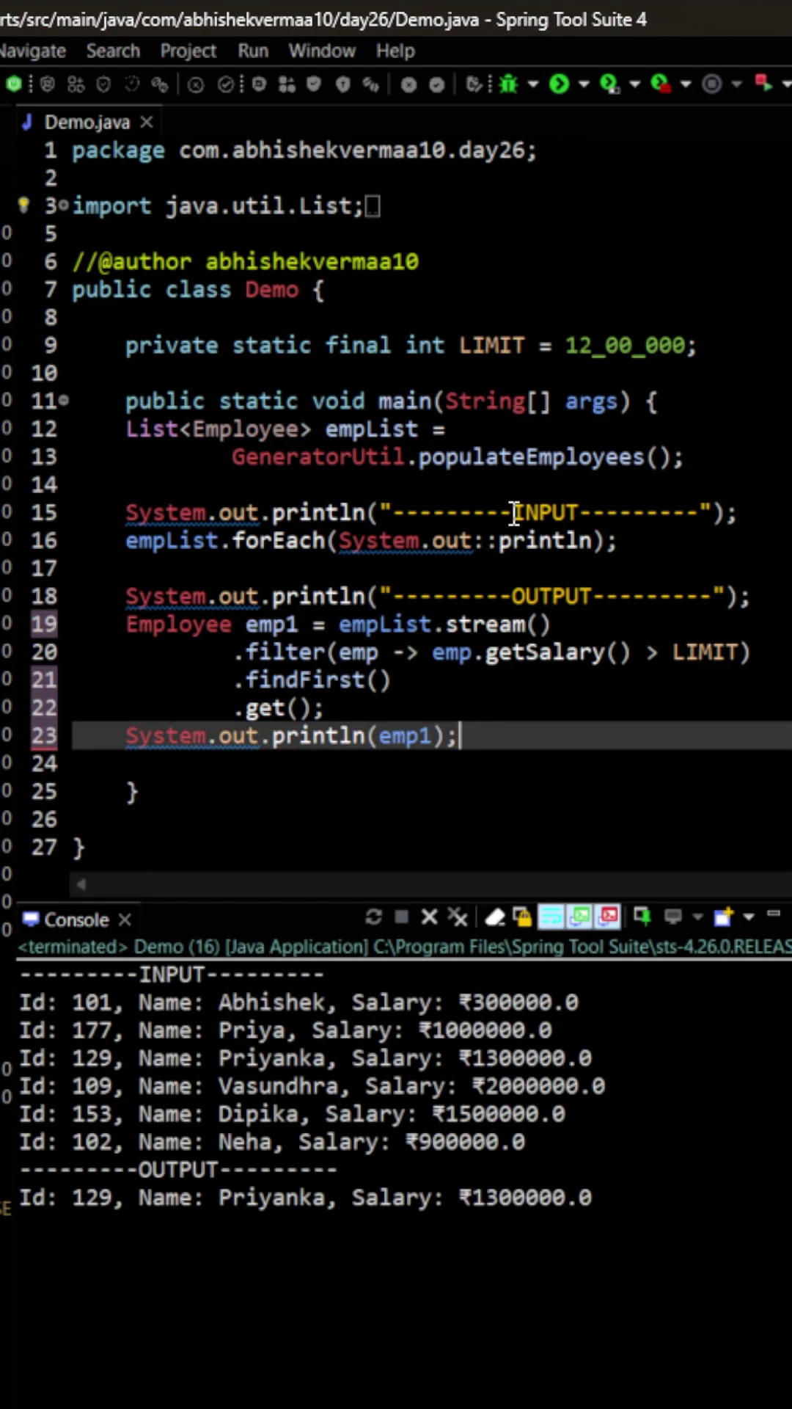